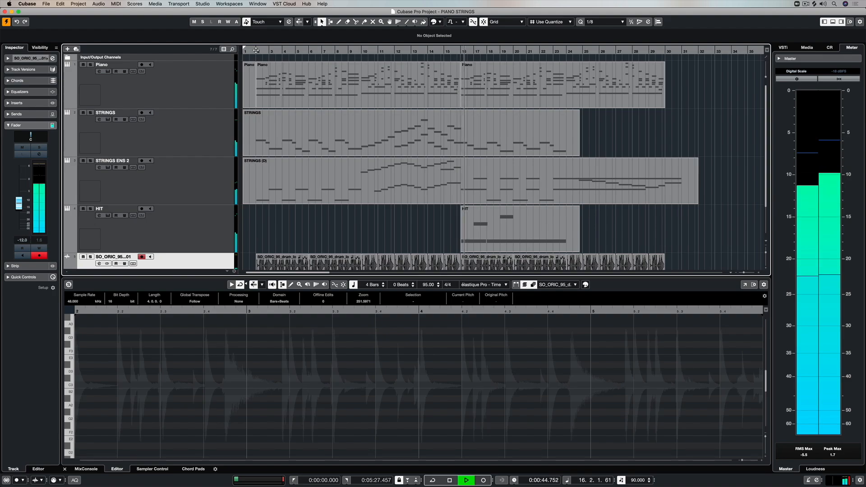
Step: Stop playback and add a Signature track to the project
{"action": "key", "text": "space"}
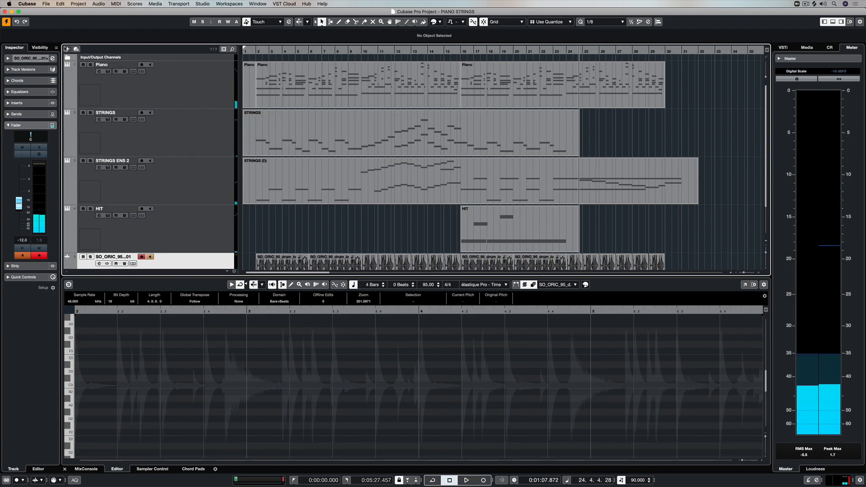
{"action": "left_click", "coordinate": [67, 49]}
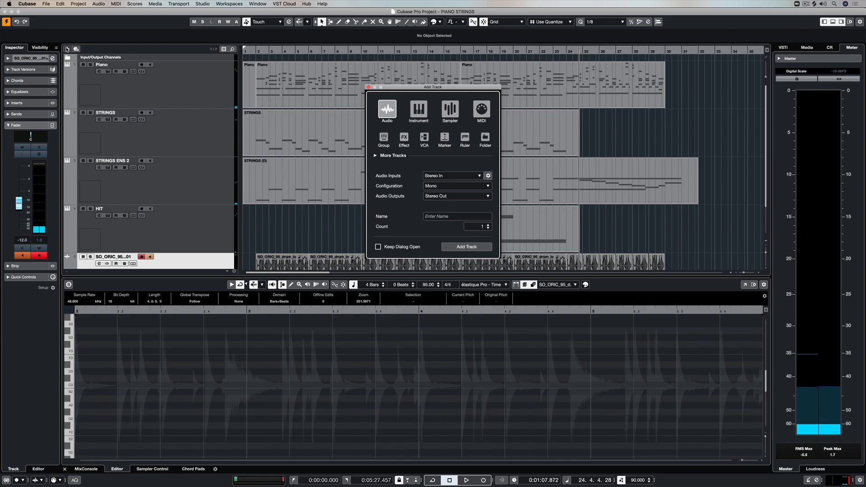
{"action": "left_click", "coordinate": [375, 155]}
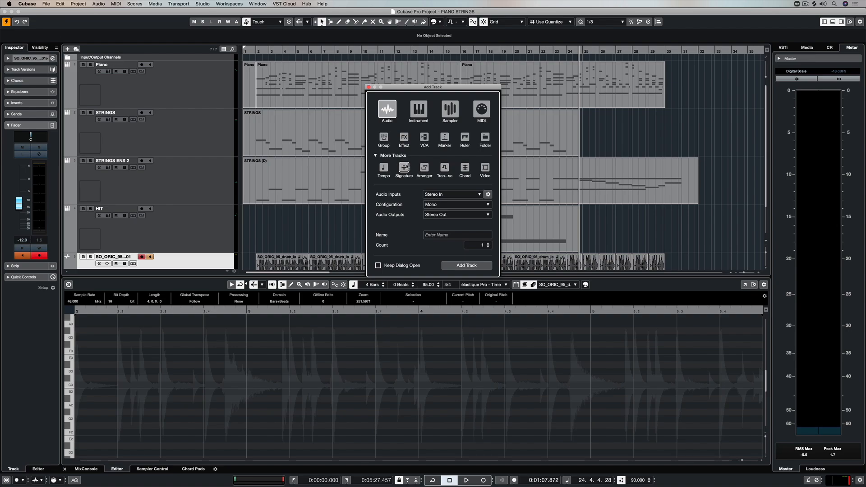
{"action": "left_click", "coordinate": [406, 167]}
{"action": "left_click", "coordinate": [467, 266]}
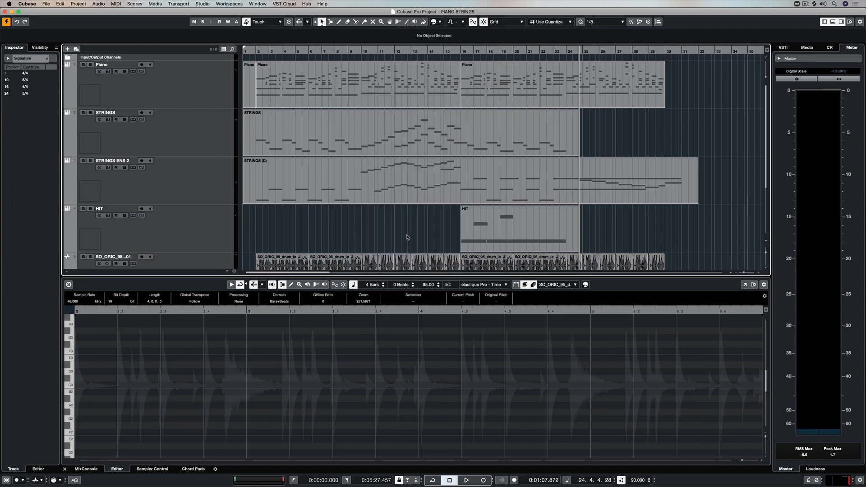
Step: Move the Signature track to the top of the track list
{"action": "scroll", "coordinate": [212, 201], "scroll_direction": "down", "scroll_amount": 5}
{"action": "left_click_drag", "start_coordinate": [211, 211], "coordinate": [193, 57]}
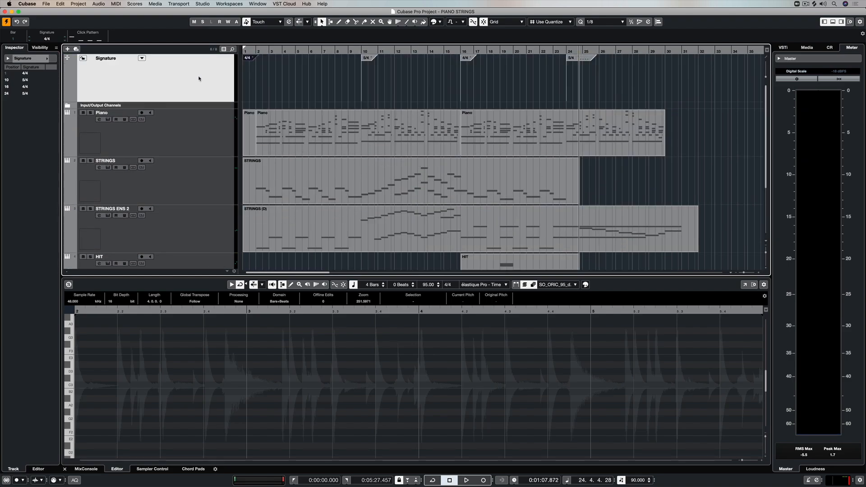
Step: Enlarge the Signature track's height in the track list
{"action": "left_click", "coordinate": [767, 58]}
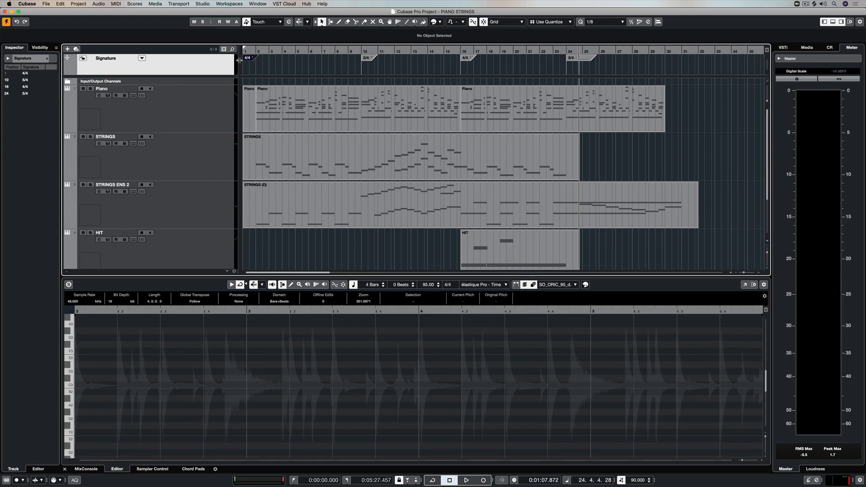
{"action": "left_click_drag", "start_coordinate": [206, 75], "coordinate": [206, 100]}
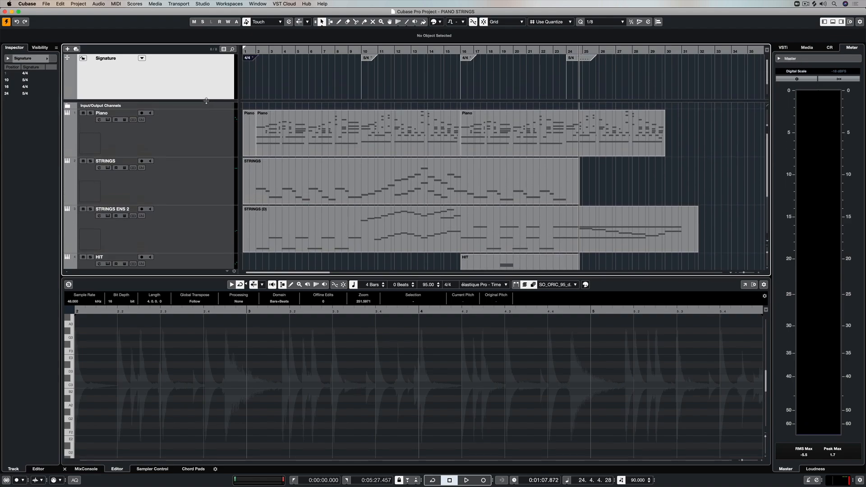
{"action": "left_click", "coordinate": [769, 106]}
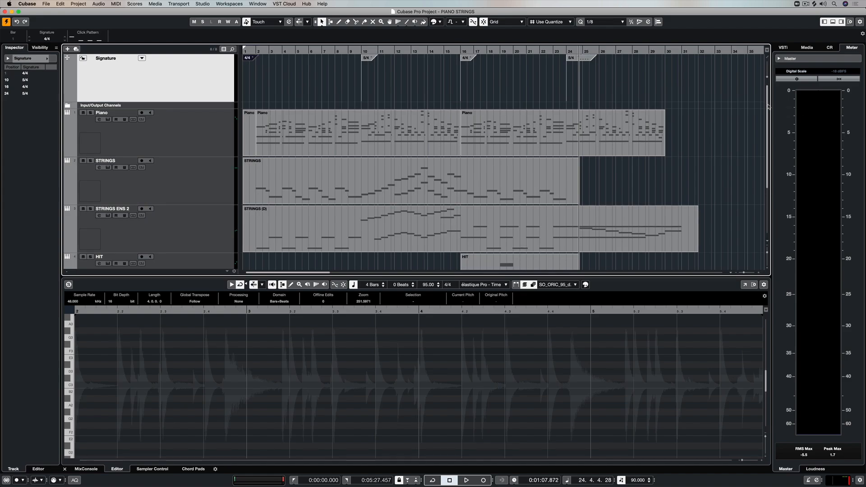
{"action": "left_click", "coordinate": [768, 58]}
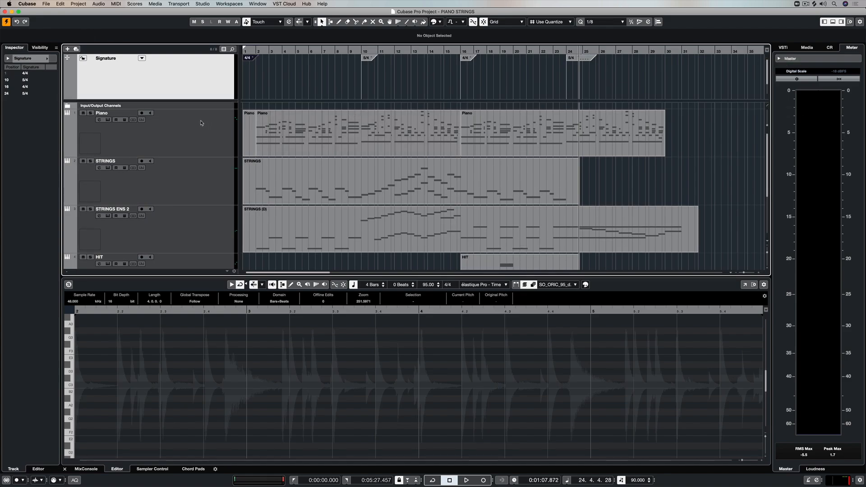
Step: Colour the Signature track red and the Piano track yellow
{"action": "left_click", "coordinate": [49, 59]}
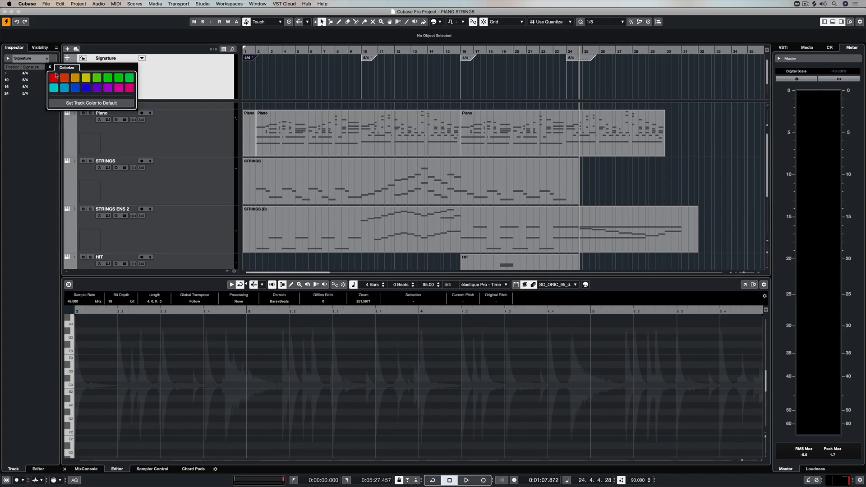
{"action": "left_click", "coordinate": [55, 76]}
{"action": "left_click", "coordinate": [218, 138]}
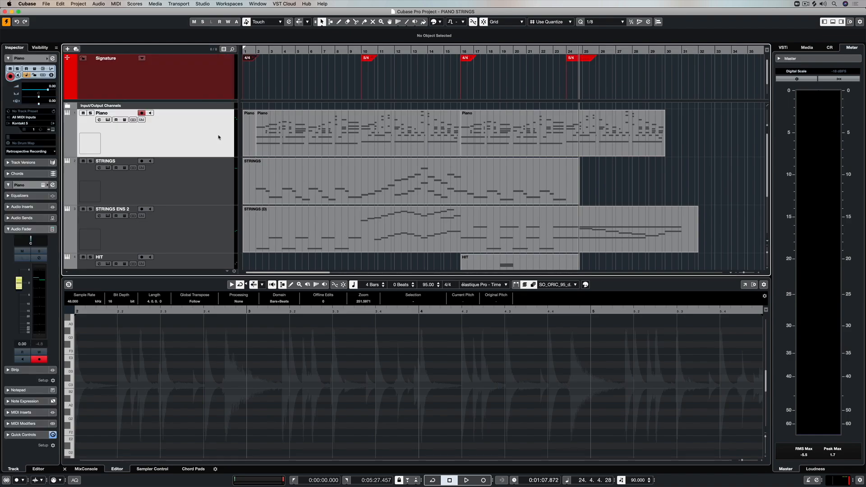
{"action": "left_click", "coordinate": [48, 59]}
{"action": "left_click", "coordinate": [85, 77]}
Step: Colour the STRINGS and STRINGS ENS 2 tracks blue
{"action": "left_click", "coordinate": [212, 184]}
{"action": "left_click", "coordinate": [48, 59]}
{"action": "left_click", "coordinate": [103, 78]}
{"action": "left_click", "coordinate": [212, 232]}
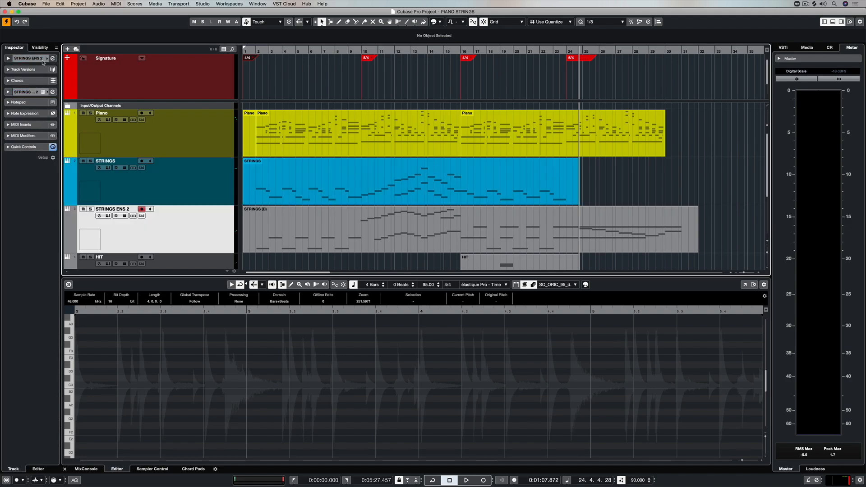
{"action": "left_click", "coordinate": [48, 59]}
{"action": "left_click", "coordinate": [103, 78]}
Step: Delete all time signature changes after bar 1 on the Signature track
{"action": "left_click", "coordinate": [201, 92]}
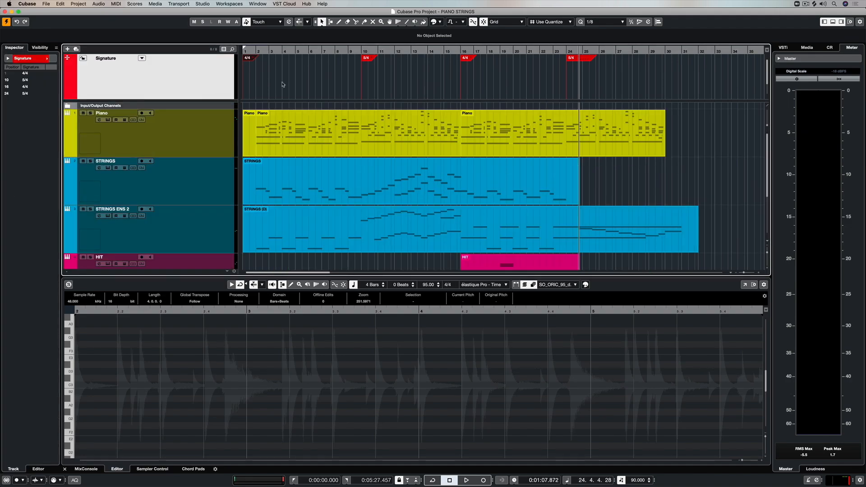
{"action": "mouse_move", "coordinate": [606, 77]}
{"action": "left_mouse_down"}
{"action": "mouse_move", "coordinate": [255, 56]}
{"action": "mouse_move", "coordinate": [275, 64]}
{"action": "left_mouse_up"}
{"action": "key", "text": "Delete"}
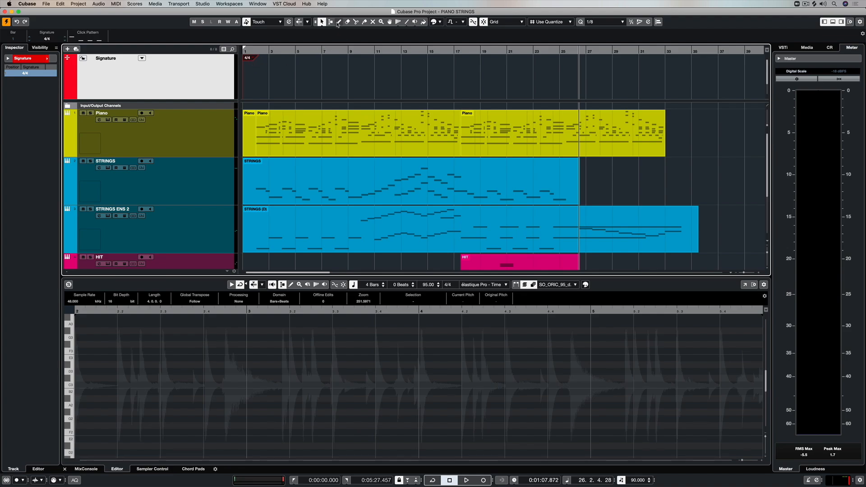
Step: Select the Draw tool and start playback from bar 9
{"action": "right_click", "coordinate": [335, 82]}
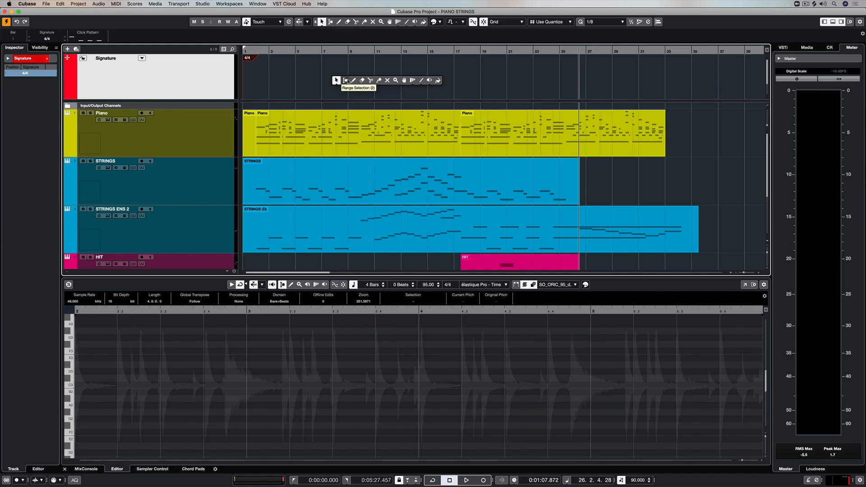
{"action": "left_click", "coordinate": [354, 81]}
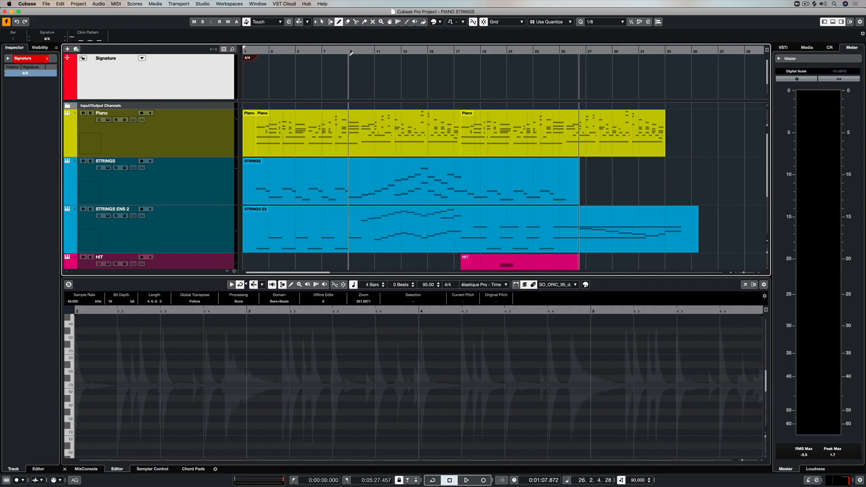
{"action": "key", "text": "h"}
{"action": "key", "text": "h"}
{"action": "key", "text": "h"}
{"action": "key", "text": "h"}
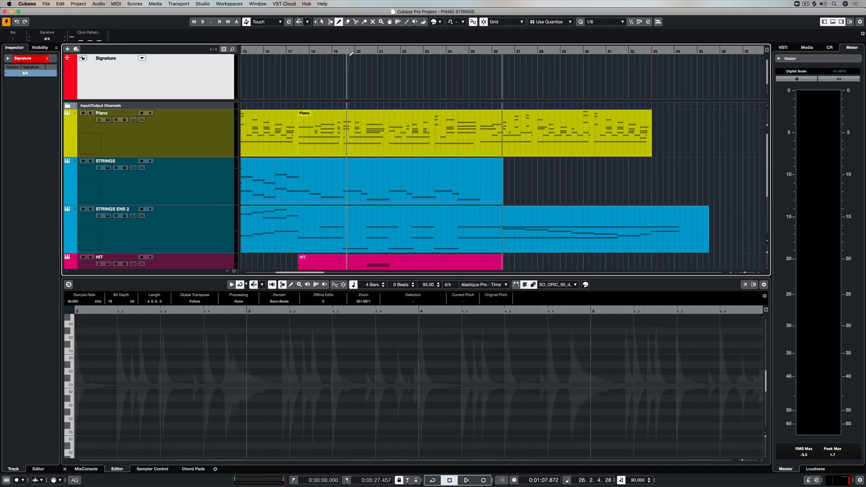
{"action": "key", "text": "h"}
{"action": "key", "text": "h"}
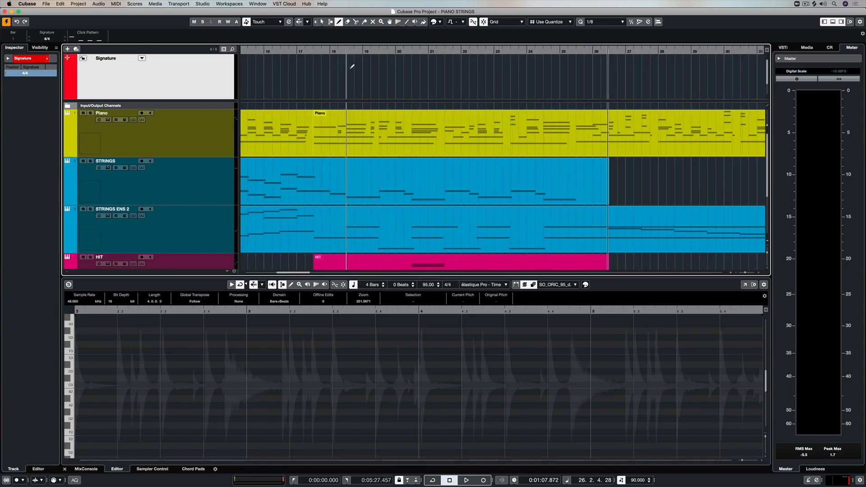
{"action": "scroll", "coordinate": [352, 66], "scroll_direction": "left", "scroll_amount": 10}
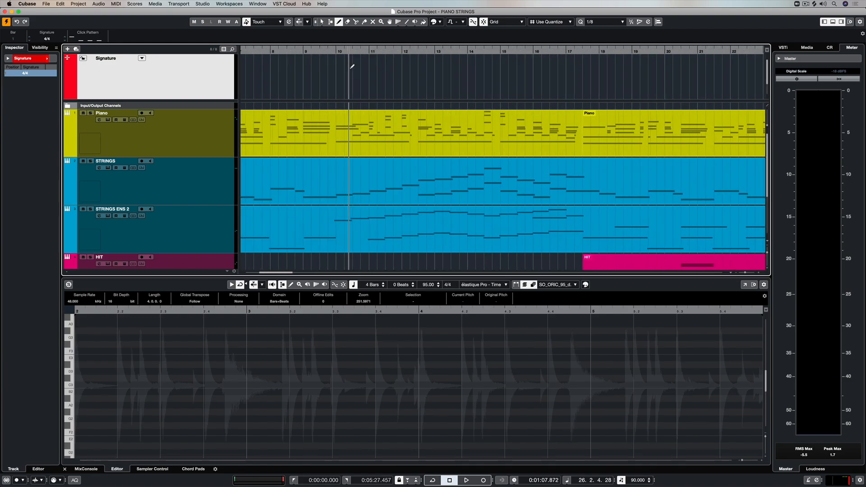
{"action": "left_click", "coordinate": [302, 52]}
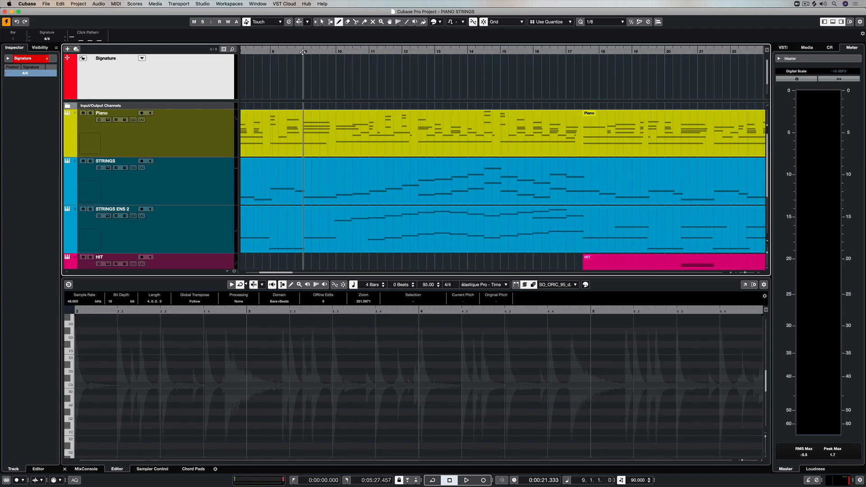
{"action": "key", "text": "space"}
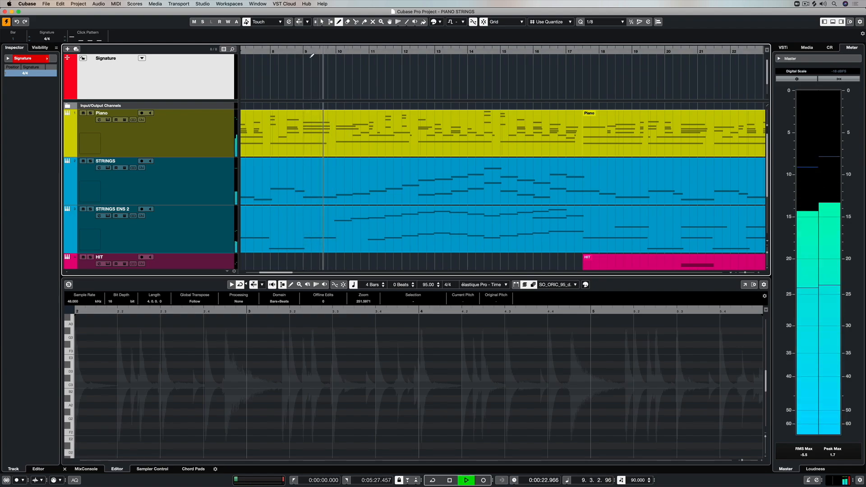
Step: Insert a 5/4 time signature at bar 10 and a 4/4 time signature at bar 16
{"action": "left_click", "coordinate": [341, 59]}
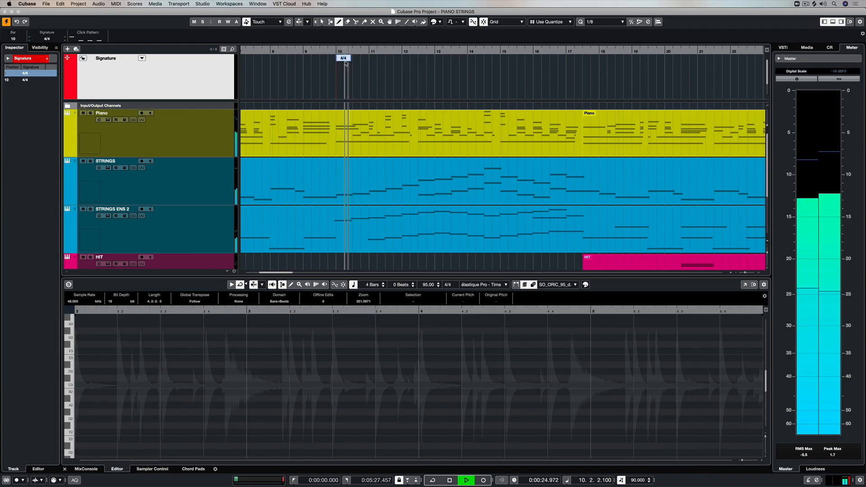
{"action": "type", "text": "5/4"}
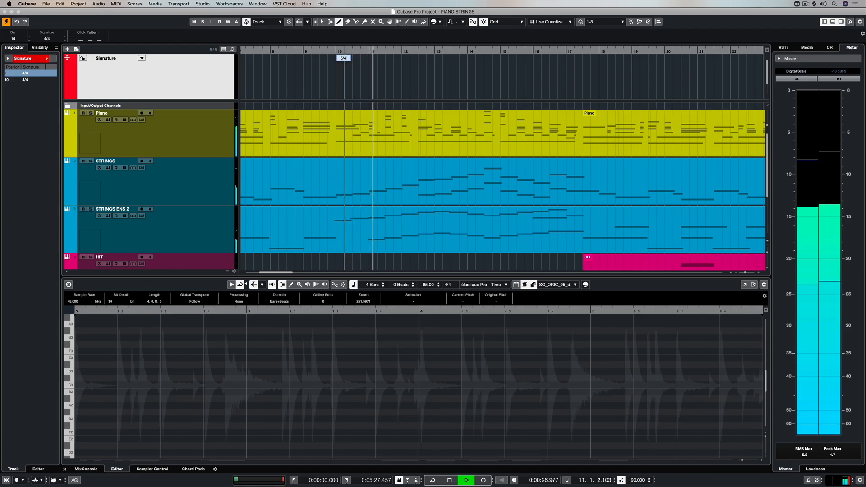
{"action": "key", "text": "Return"}
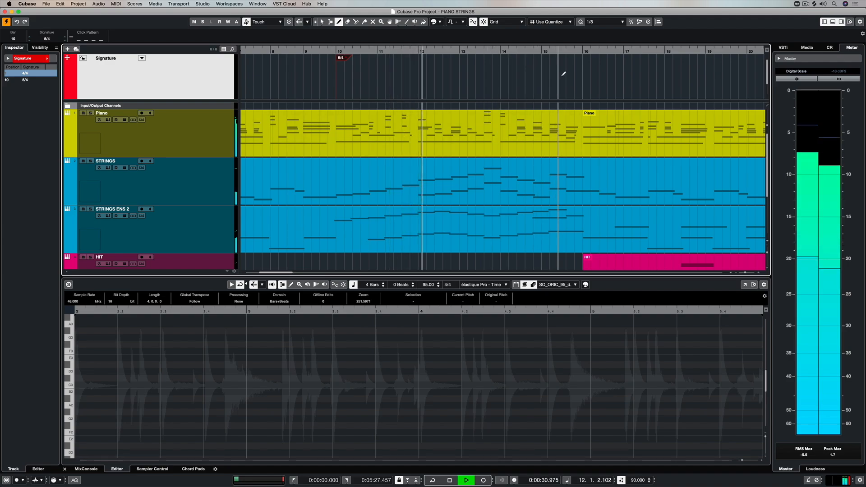
{"action": "left_click", "coordinate": [585, 69]}
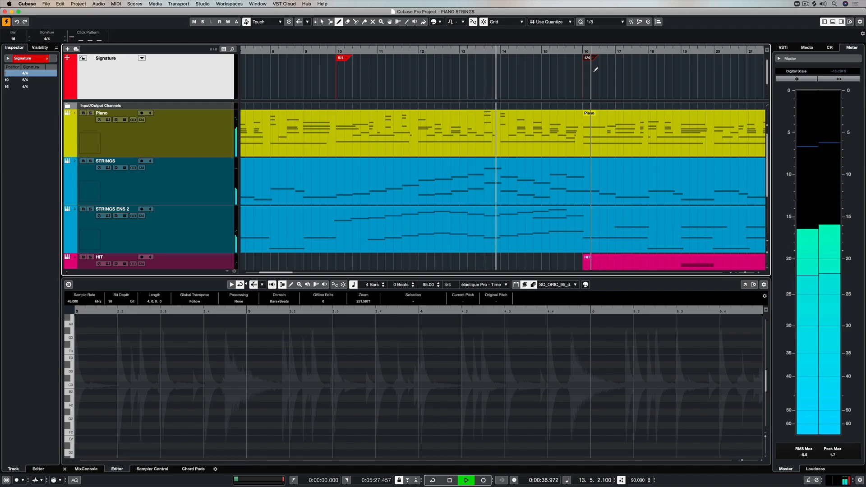
Step: Open the STRINGS part in the Score Editor
{"action": "right_click", "coordinate": [586, 70]}
{"action": "left_click", "coordinate": [575, 69]}
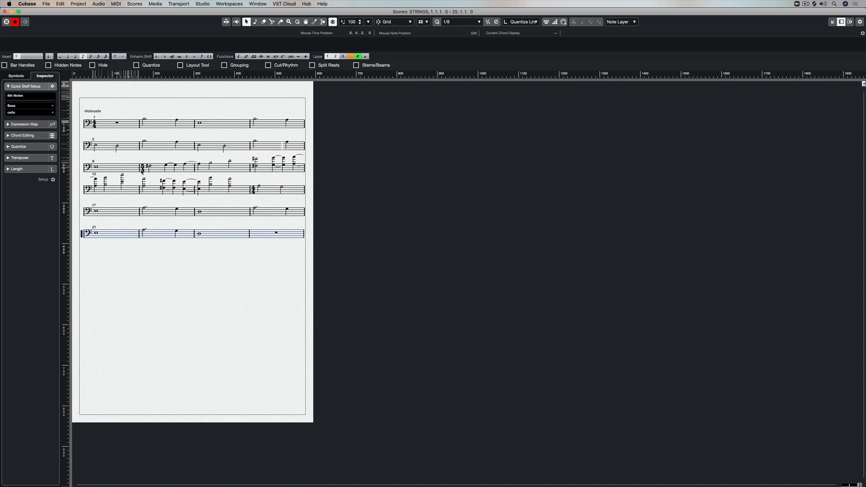
{"action": "left_click", "coordinate": [251, 191]}
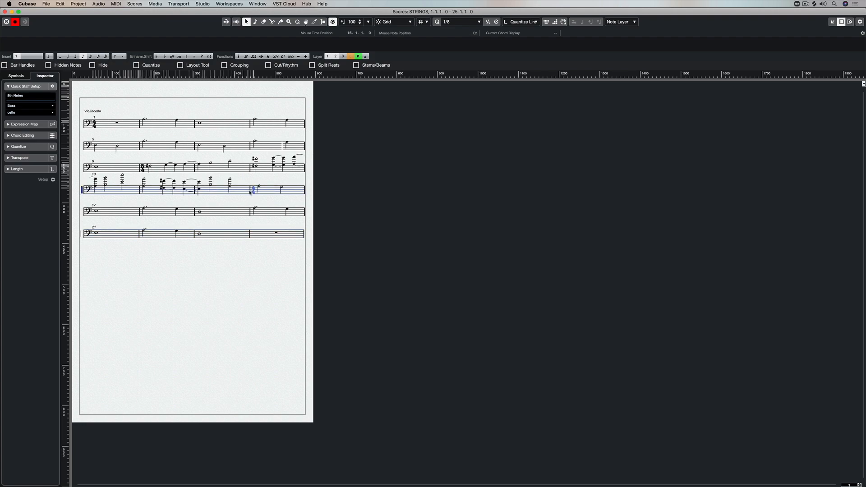
Step: Inspect the time signatures of bars 9 and 1 in the score and close the Score Editor
{"action": "double_click", "coordinate": [143, 167]}
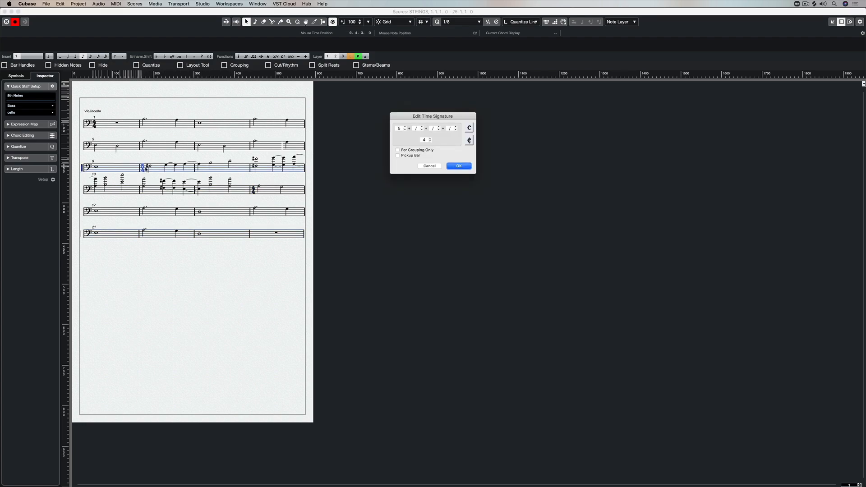
{"action": "left_click", "coordinate": [429, 167]}
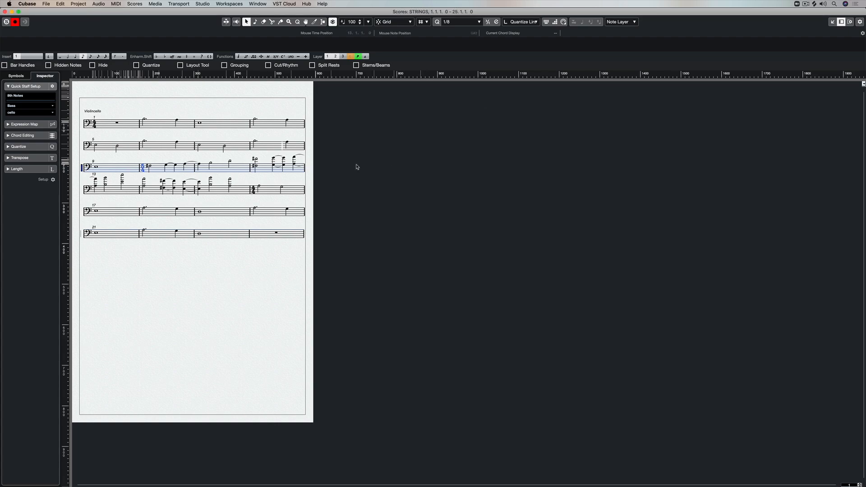
{"action": "double_click", "coordinate": [95, 123]}
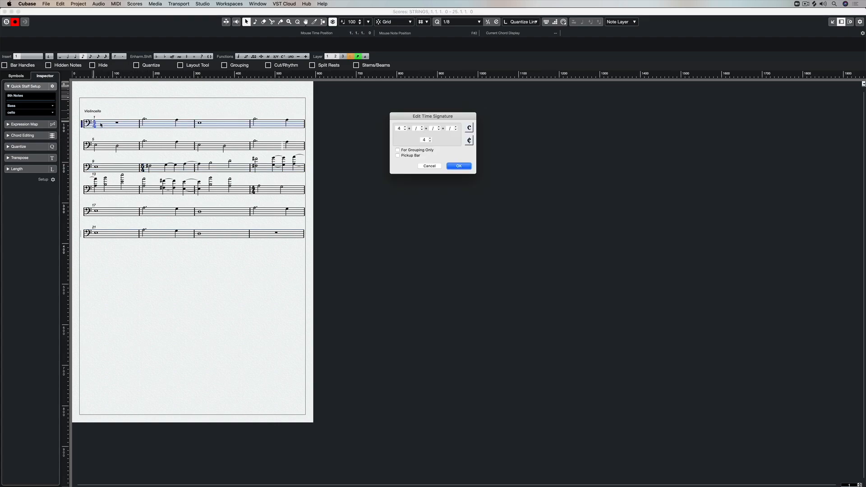
{"action": "left_click", "coordinate": [430, 166]}
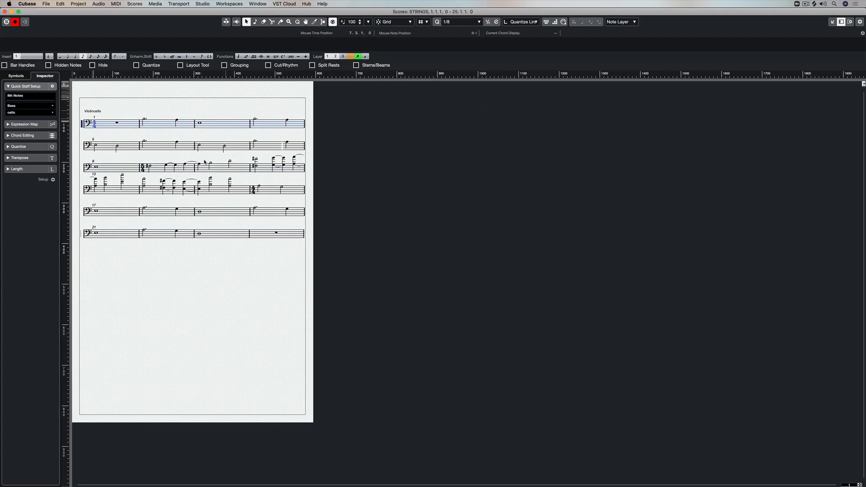
{"action": "double_click", "coordinate": [142, 168]}
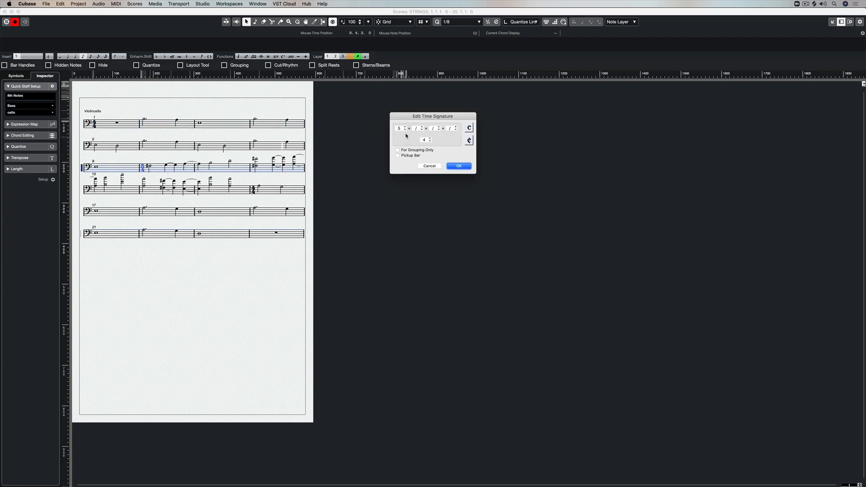
{"action": "left_click", "coordinate": [459, 166]}
{"action": "key", "text": "super+w"}
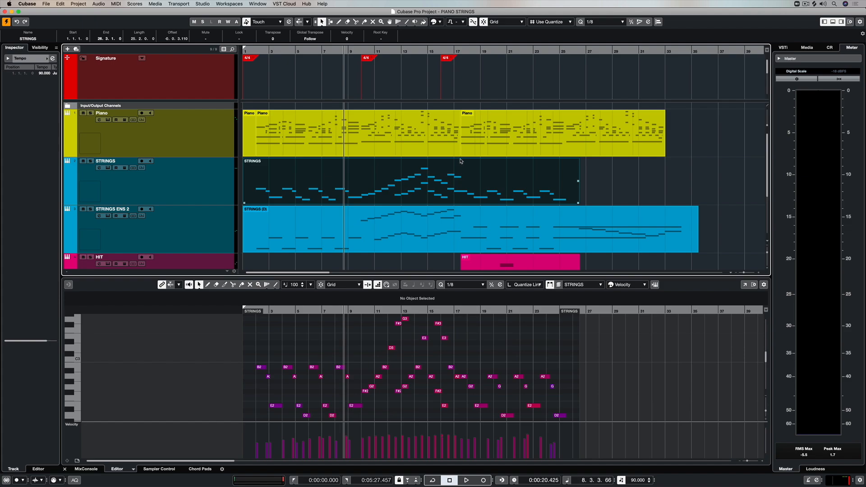
Step: Select the bar 10 time signature and review the arrangement's signature changes
{"action": "left_click", "coordinate": [368, 58]}
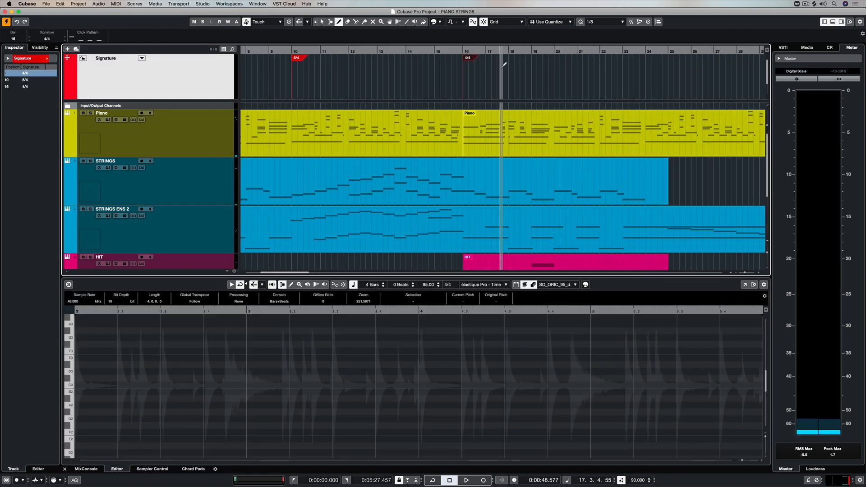
{"action": "key", "text": "g"}
{"action": "key", "text": "g"}
{"action": "key", "text": "g"}
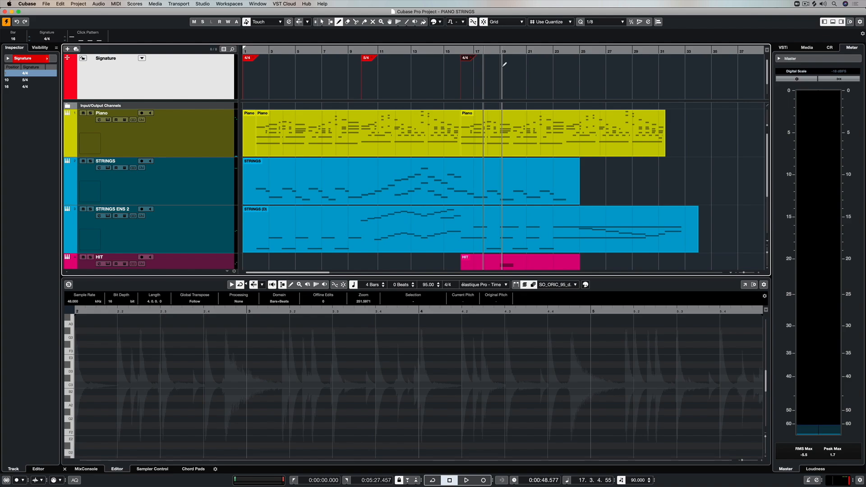
Step: Preview the bar 10 signature's click pattern and start playback from bar 8
{"action": "key", "text": "1"}
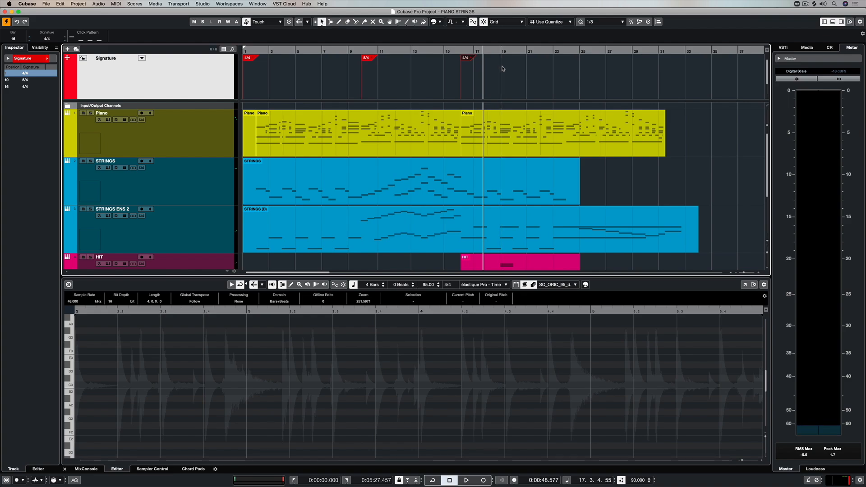
{"action": "left_click", "coordinate": [372, 58]}
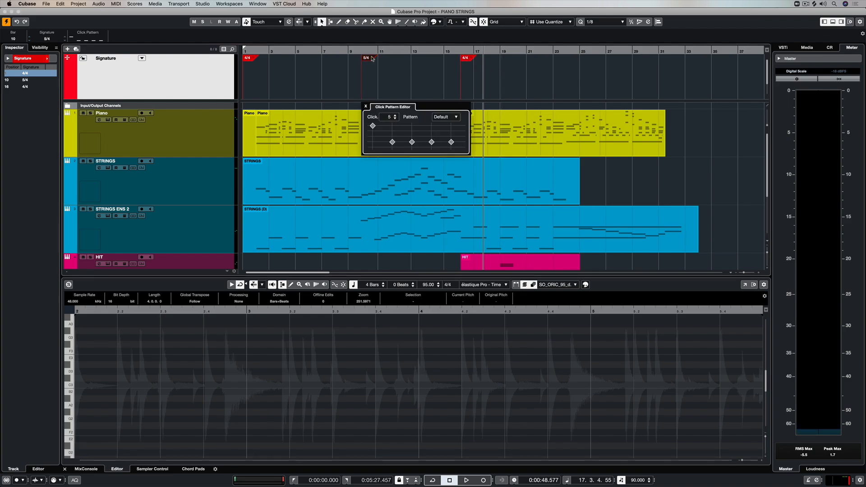
{"action": "left_click", "coordinate": [341, 51]}
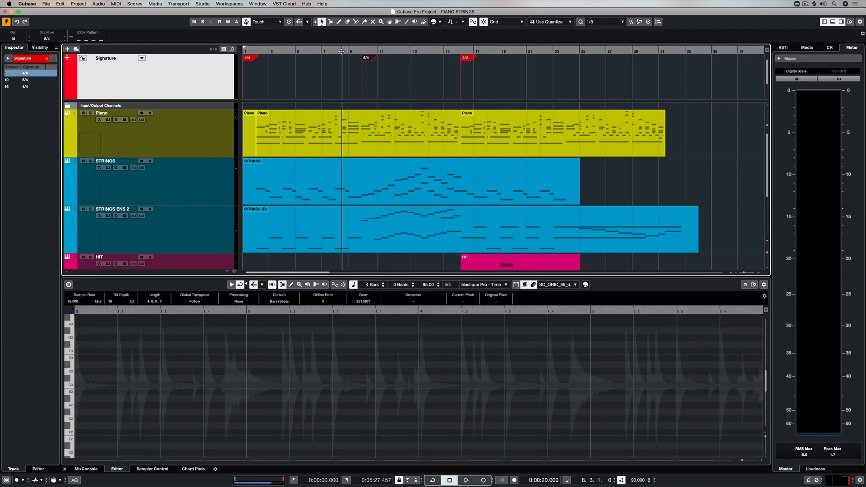
{"action": "key", "text": "space"}
Step: Open the bar 10 click pattern and experiment with accenting and then muting its third click
{"action": "left_click", "coordinate": [373, 59]}
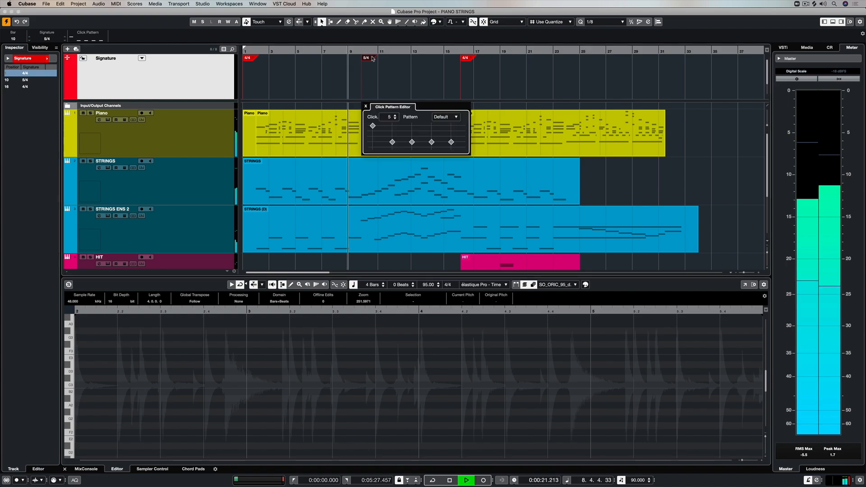
{"action": "left_click", "coordinate": [412, 127]}
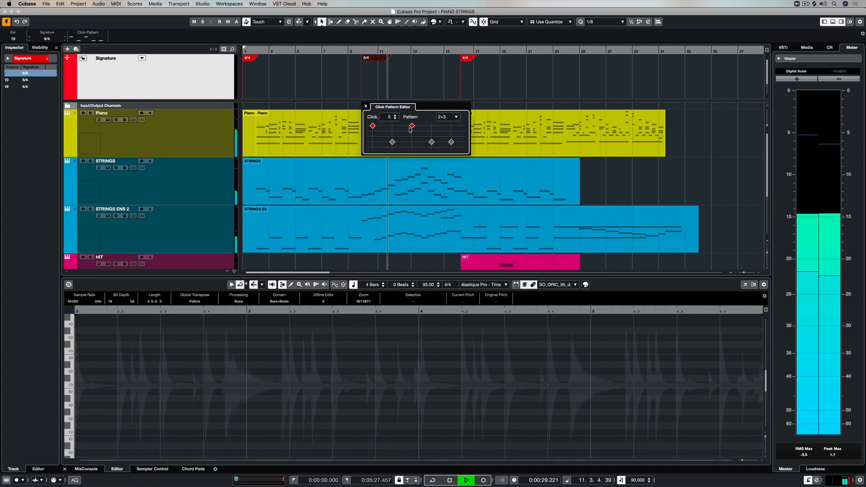
{"action": "left_click", "coordinate": [412, 142]}
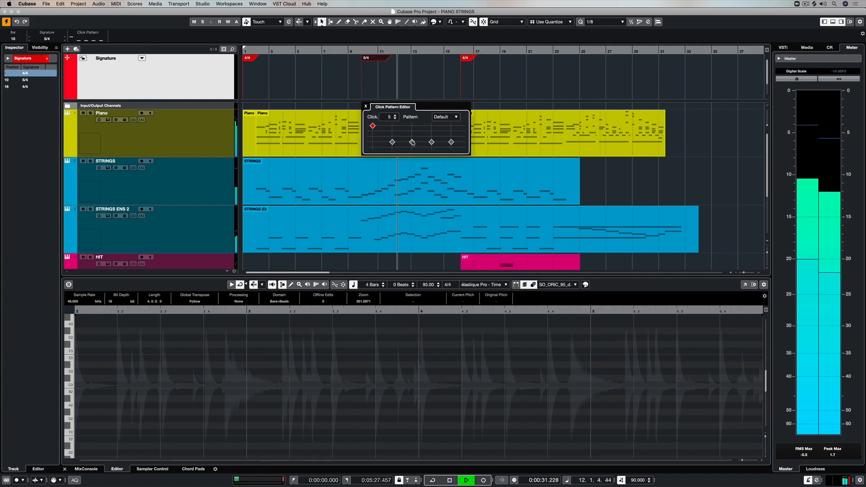
{"action": "left_click", "coordinate": [411, 148]}
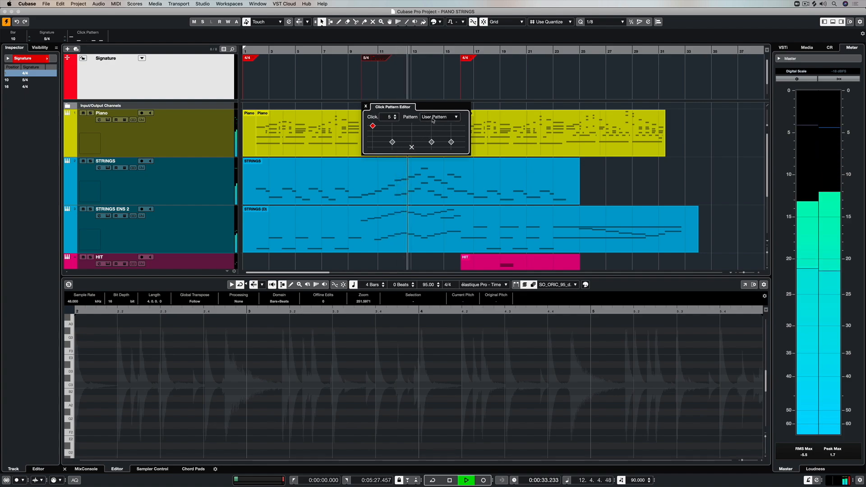
Step: Set the bar 10 click pattern to 10 clicks and accent the fourth and seventh clicks
{"action": "left_click", "coordinate": [394, 116]}
{"action": "left_click", "coordinate": [395, 116]}
{"action": "left_click", "coordinate": [395, 115]}
{"action": "left_click", "coordinate": [395, 115]}
{"action": "left_click", "coordinate": [395, 115]}
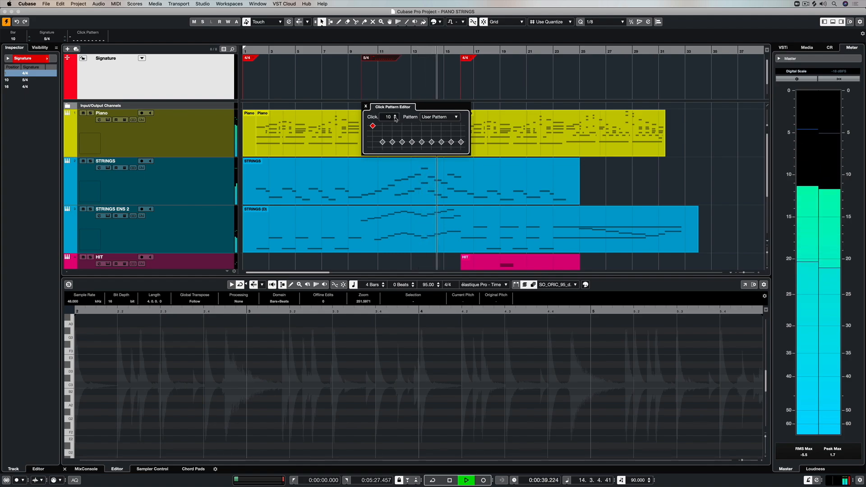
{"action": "left_click", "coordinate": [402, 129]}
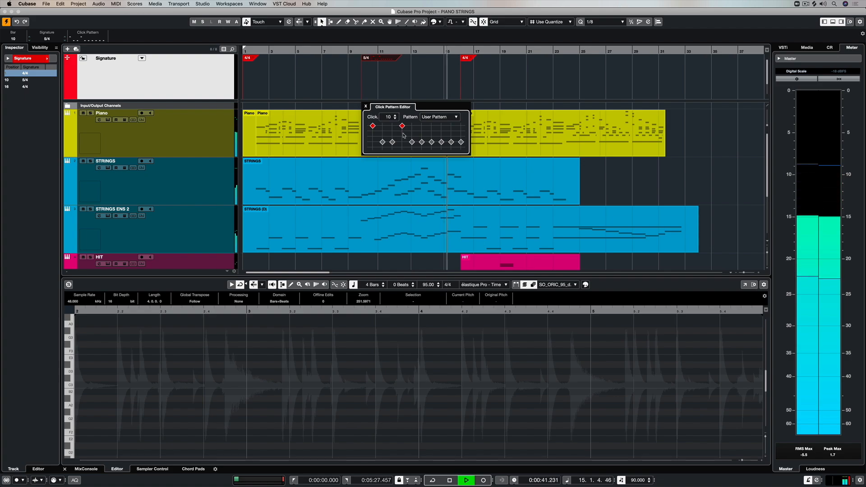
{"action": "left_click", "coordinate": [431, 131]}
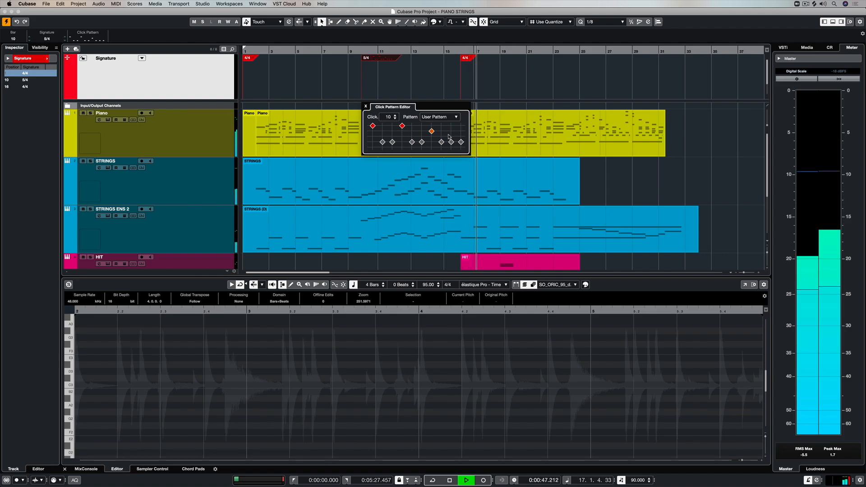
Step: Restart playback at bar 10, review the click pattern's preset list, and stop playback
{"action": "left_click", "coordinate": [356, 51]}
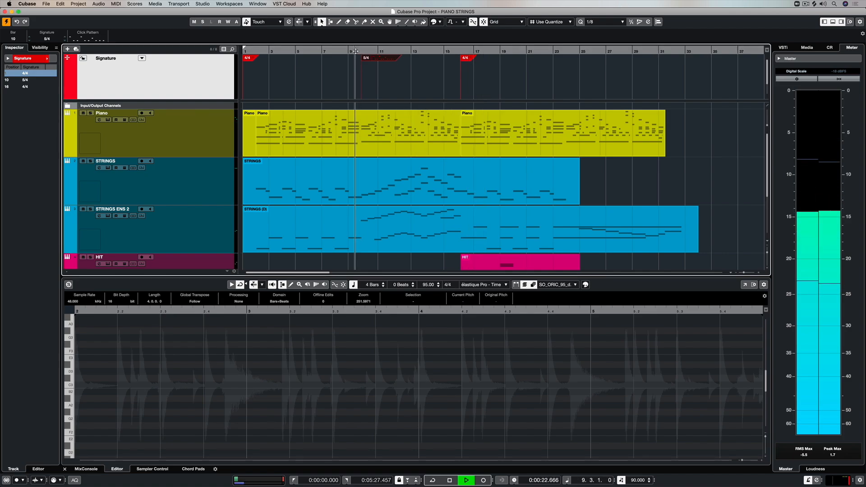
{"action": "double_click", "coordinate": [384, 59]}
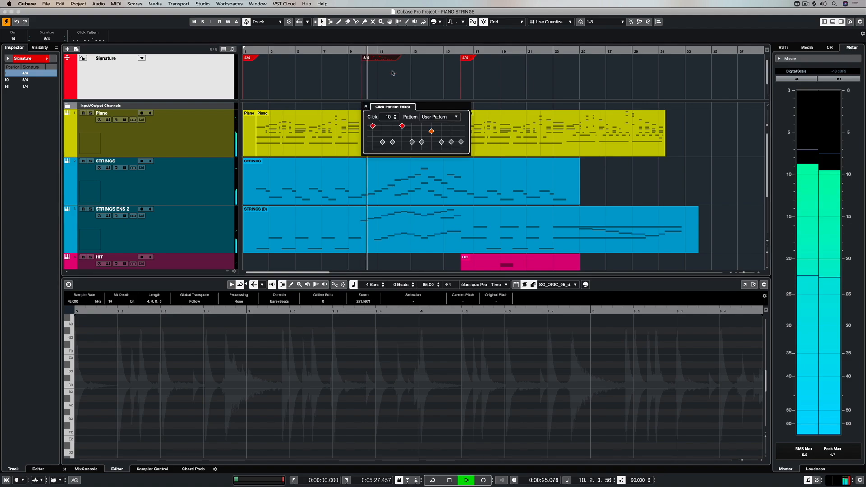
{"action": "left_click", "coordinate": [432, 118]}
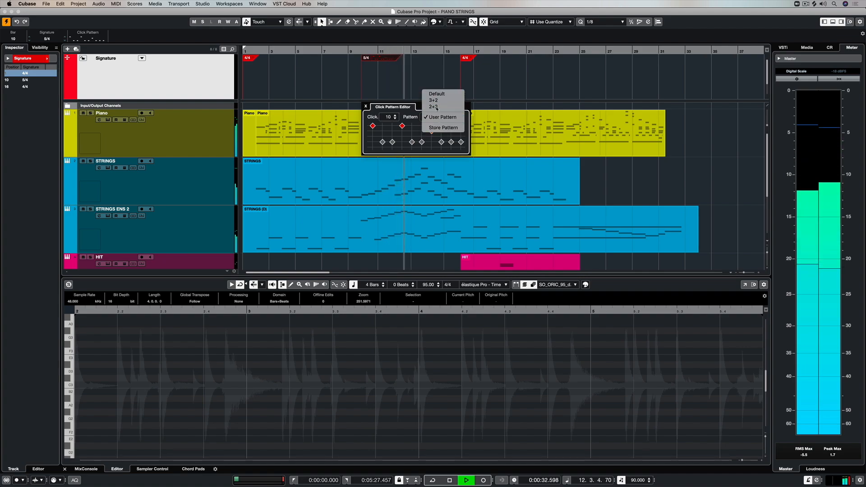
{"action": "left_click", "coordinate": [423, 75]}
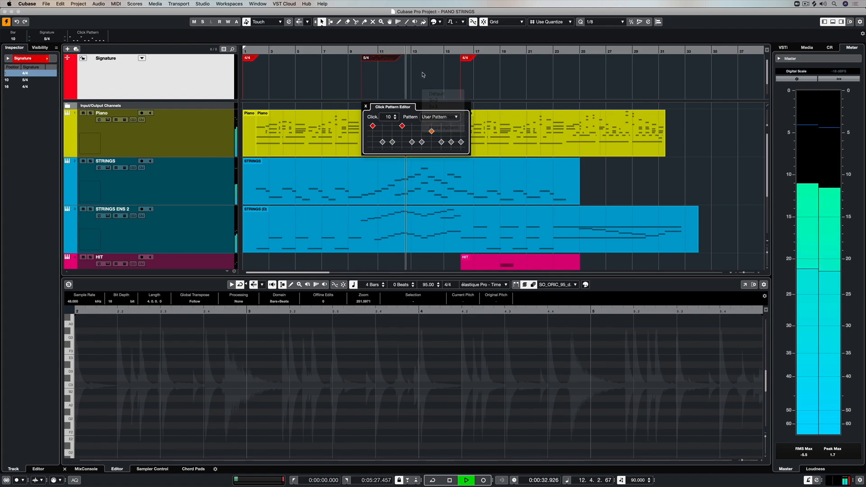
{"action": "left_click", "coordinate": [399, 77]}
{"action": "key", "text": "space"}
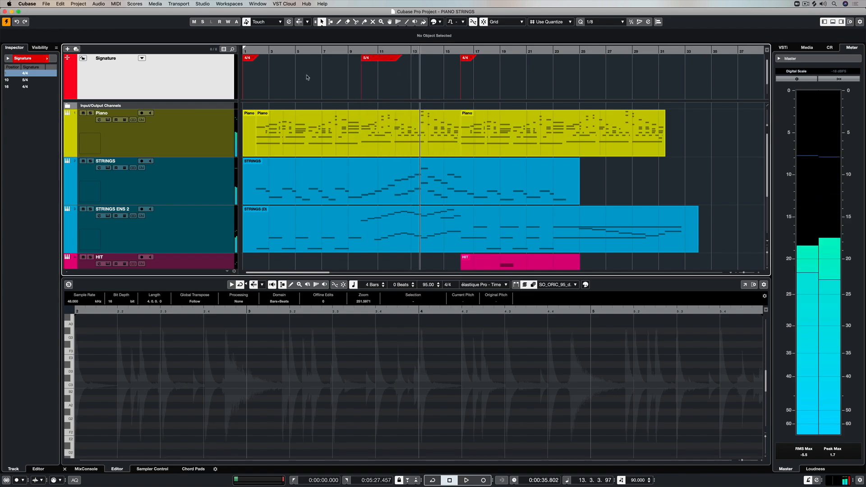
Step: Compare the click pattern presets of the bar 1 4/4 signature with the bar 10 pattern
{"action": "left_click", "coordinate": [250, 57]}
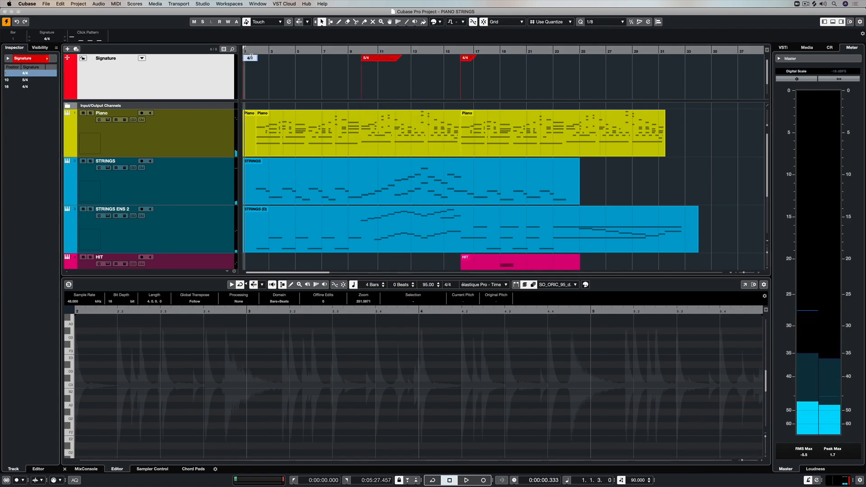
{"action": "double_click", "coordinate": [255, 57]}
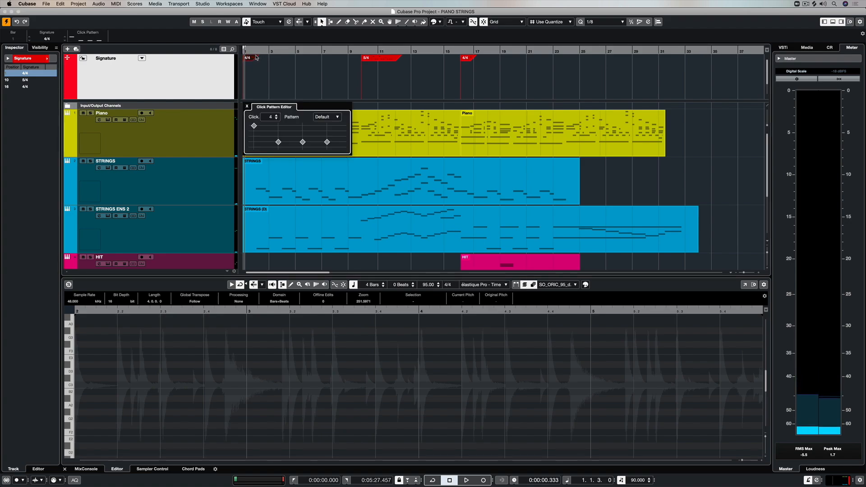
{"action": "left_click", "coordinate": [322, 118]}
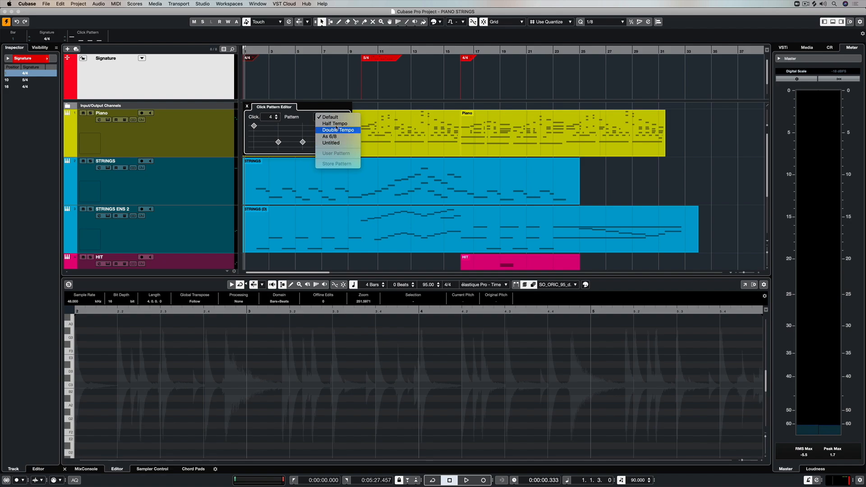
{"action": "left_click", "coordinate": [329, 91]}
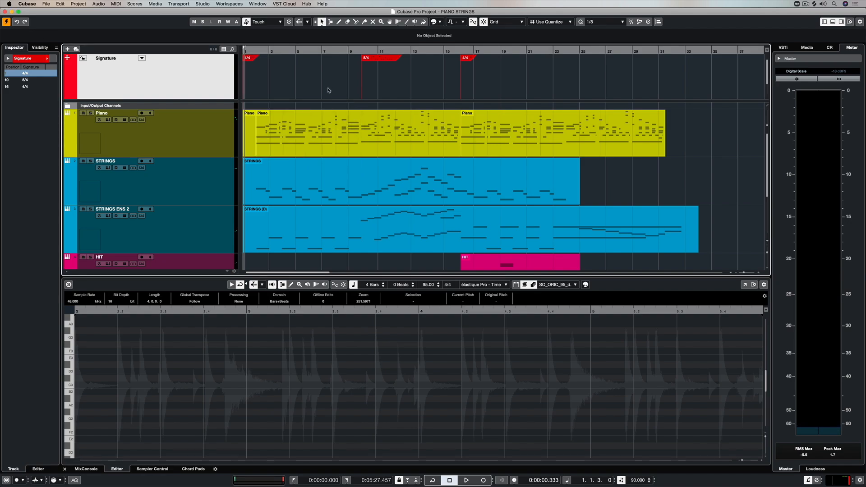
{"action": "left_click", "coordinate": [388, 61]}
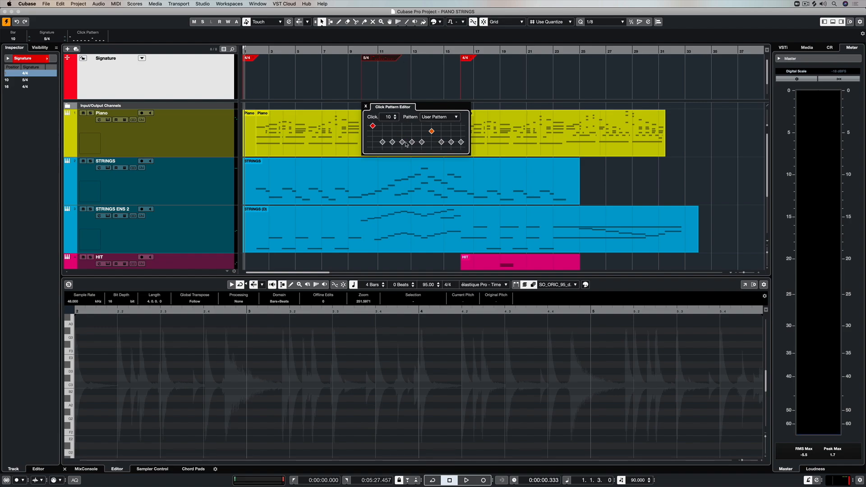
{"action": "left_click", "coordinate": [477, 75]}
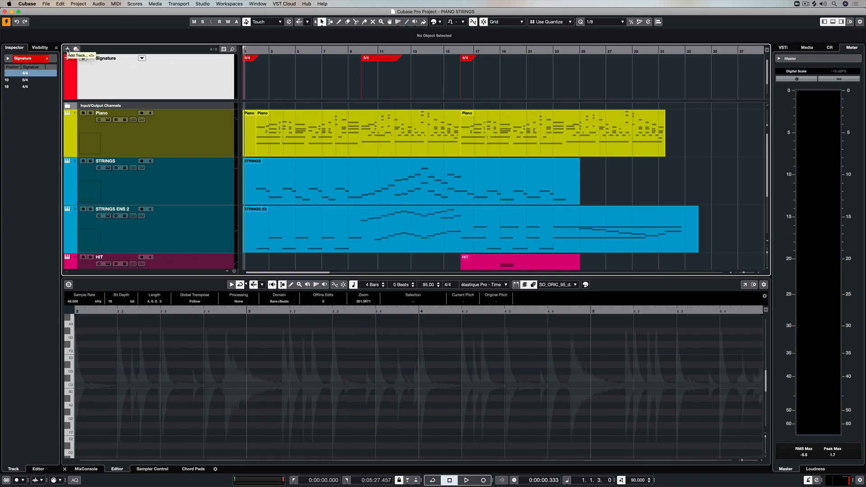
Step: Add a Tempo track to the project and start playback
{"action": "left_click", "coordinate": [69, 49]}
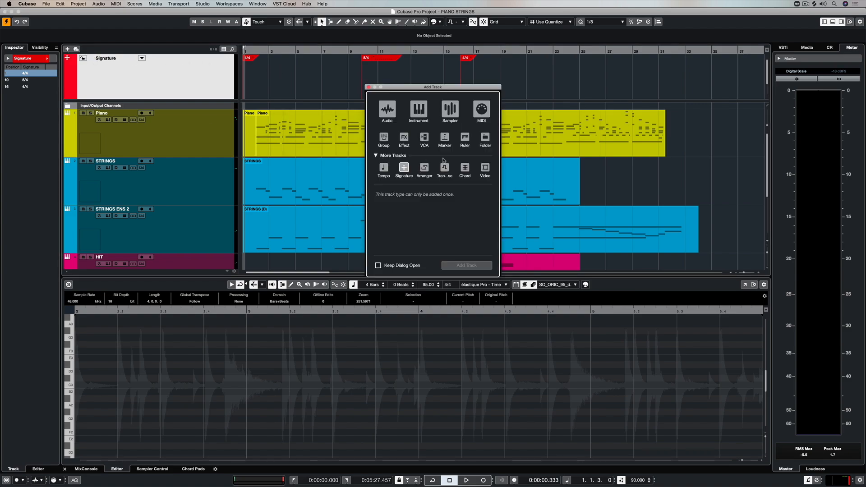
{"action": "left_click", "coordinate": [383, 168]}
{"action": "left_click", "coordinate": [462, 265]}
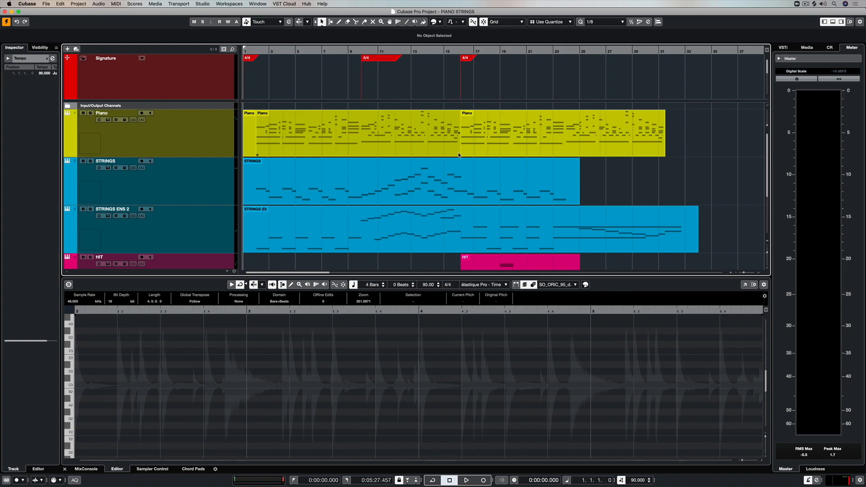
{"action": "key", "text": "space"}
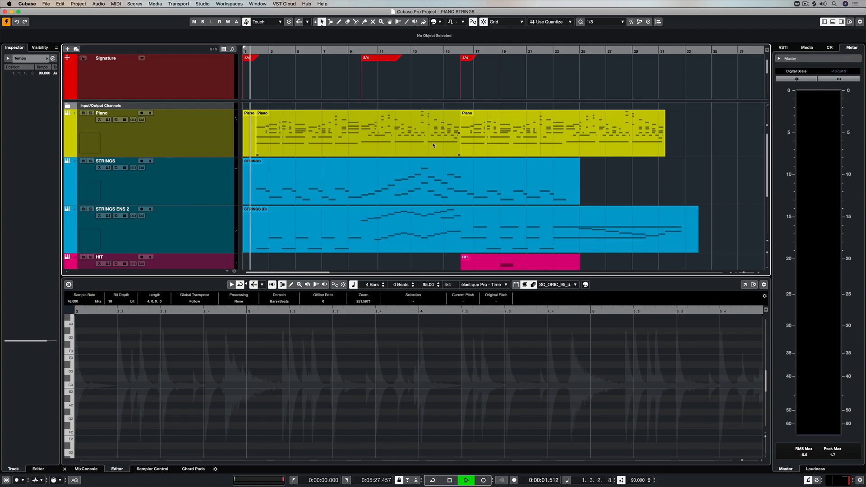